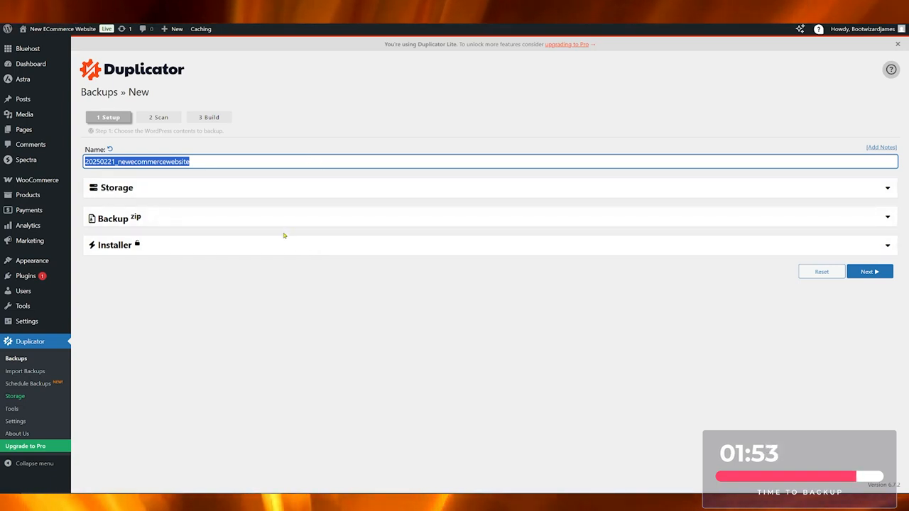
- Examine the Installer, Backup and Storage sections of the new backup's setup, collapsing each one again
left_click(884, 246)
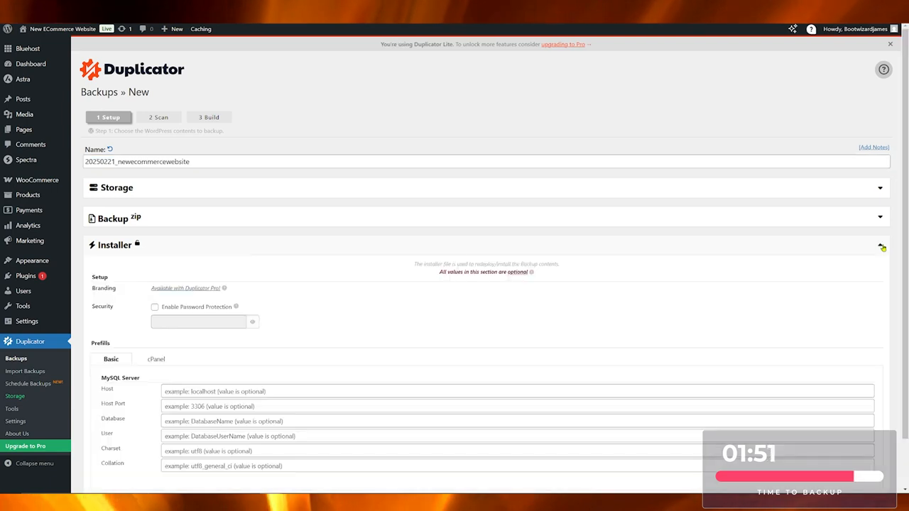
left_click(882, 246)
left_click(884, 220)
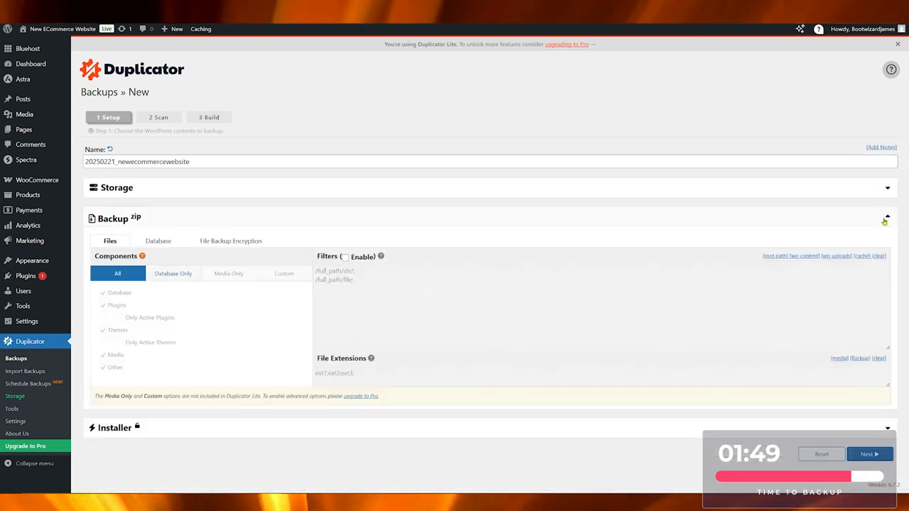
left_click(884, 220)
left_click(886, 189)
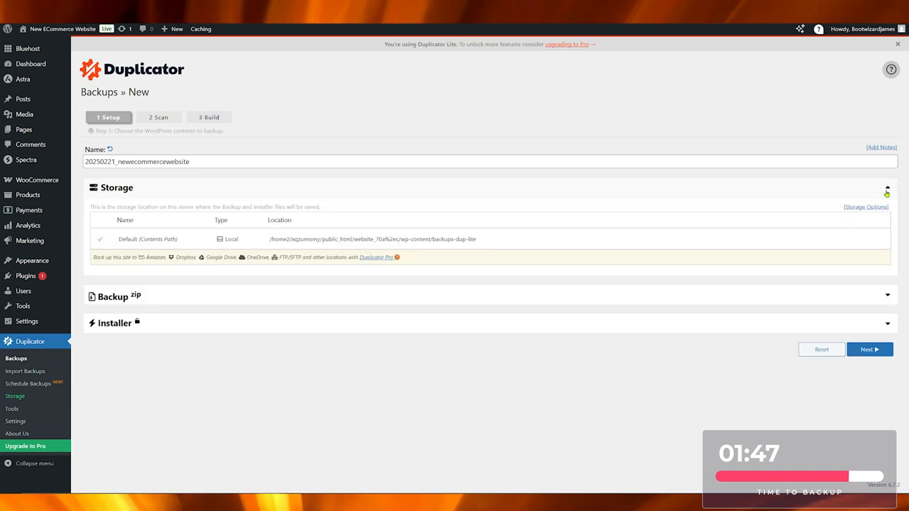
left_click(887, 189)
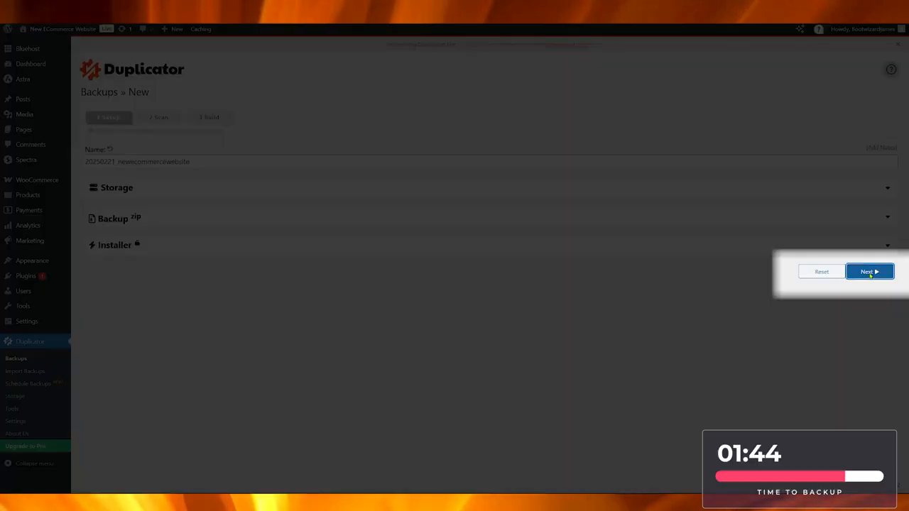
- Scan the site and build the 20250221_newecommercewebsite backup, downloading both its installer and archive files
left_click(873, 272)
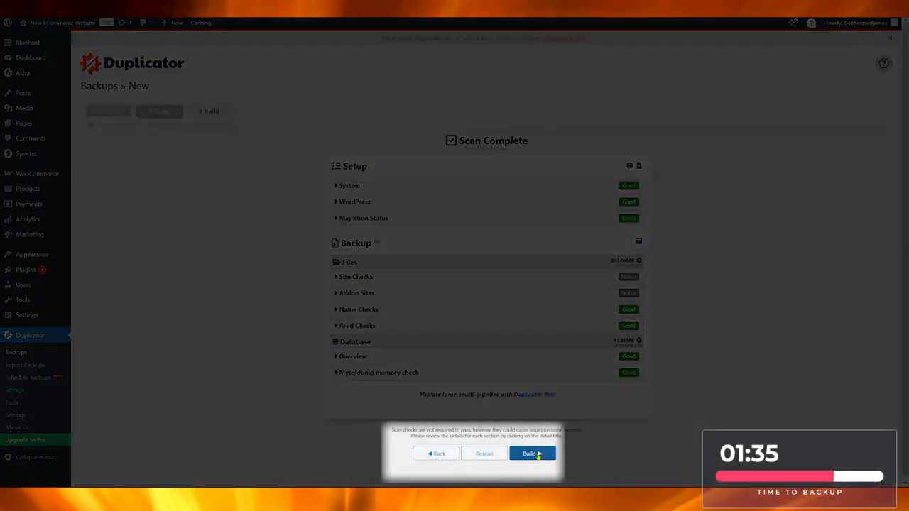
left_click(533, 454)
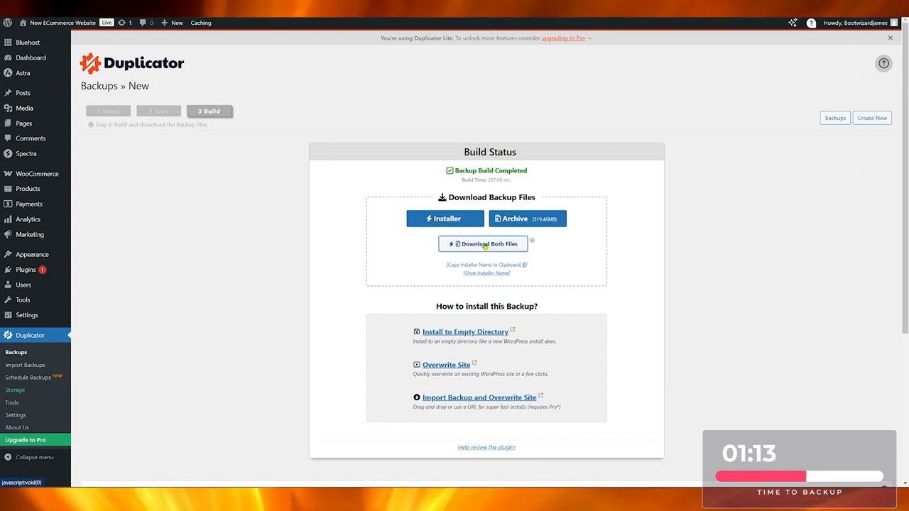
left_click(485, 246)
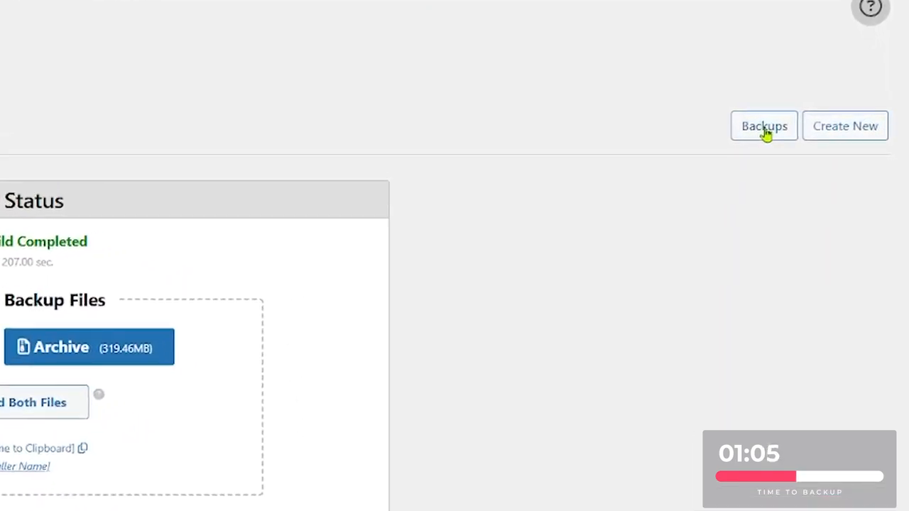
left_click(766, 134)
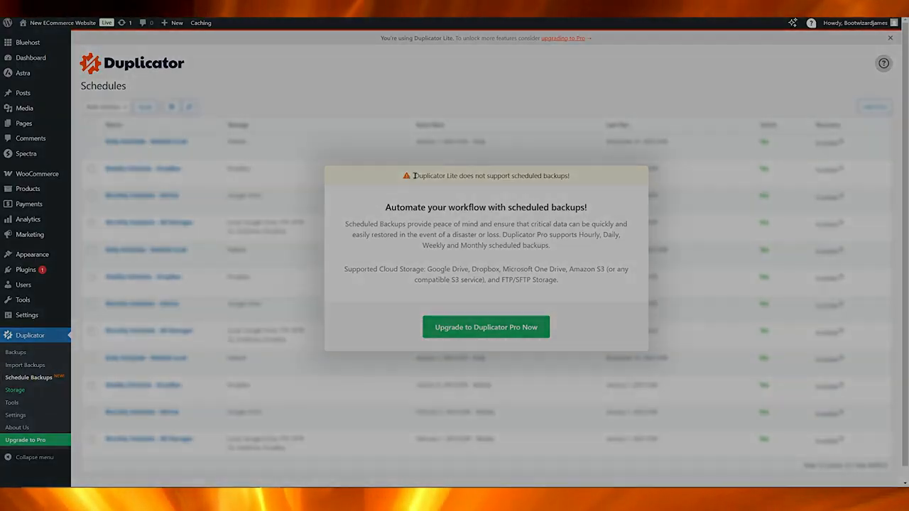
- Open the Duplicator Pro upgrade from the scheduled backups notice and select the downloaded duplicator-pro-4.5.20.1 (1) zip in File Explorer
left_click_drag(415, 175, 459, 177)
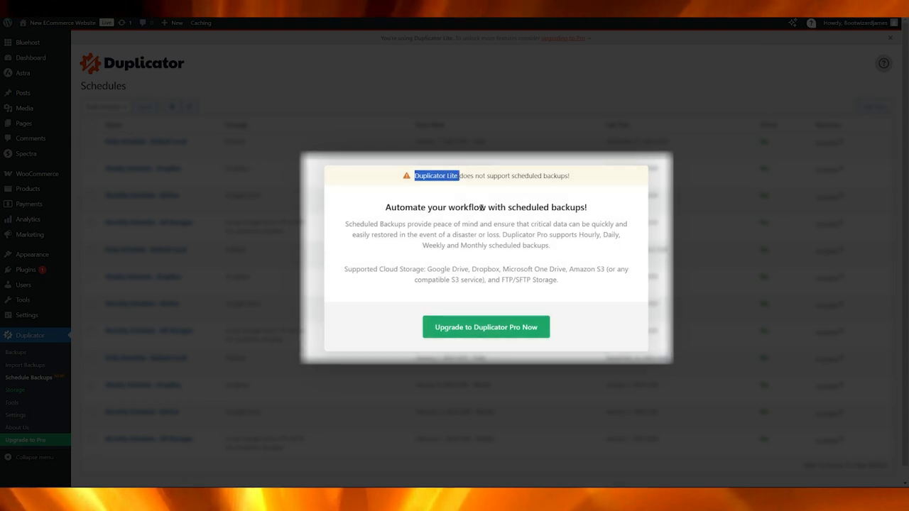
left_click(498, 328)
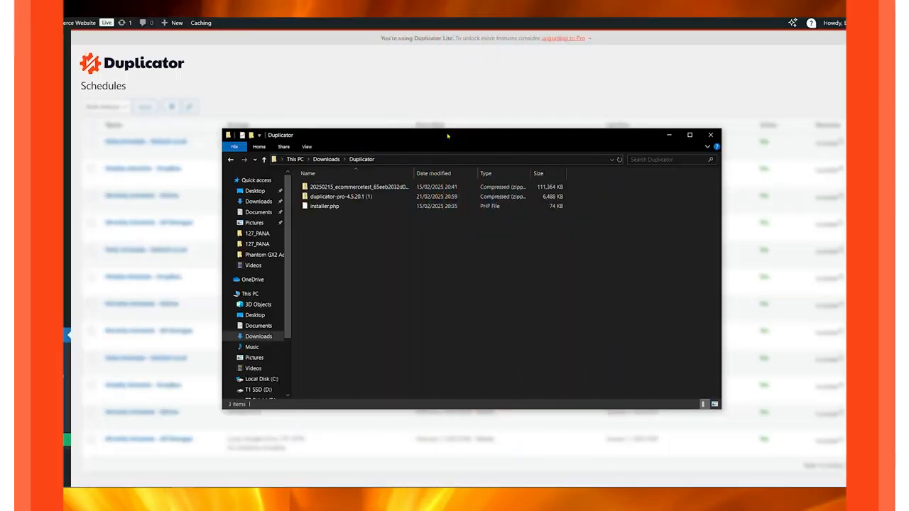
left_click(349, 196)
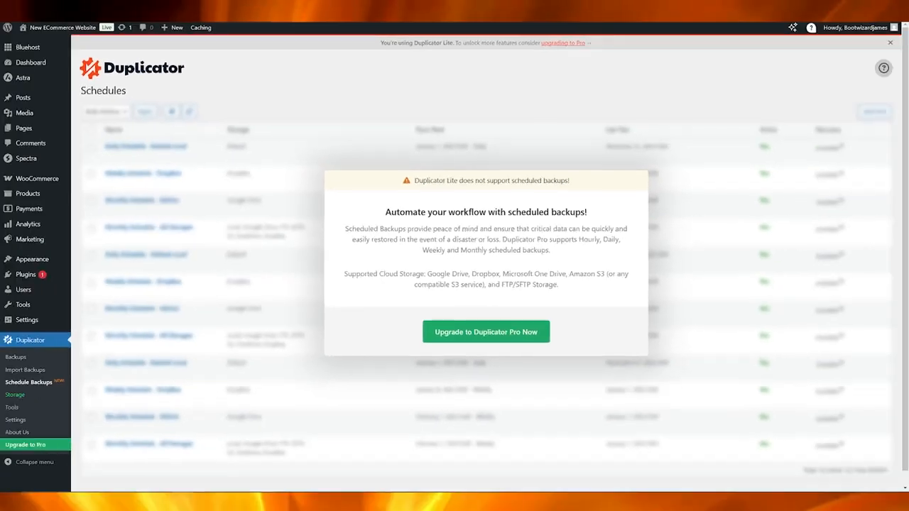
- Upload duplicator-pro-4.5.20.1 (1).zip as a new WordPress plugin, then install and activate it
mouse_move(34, 277)
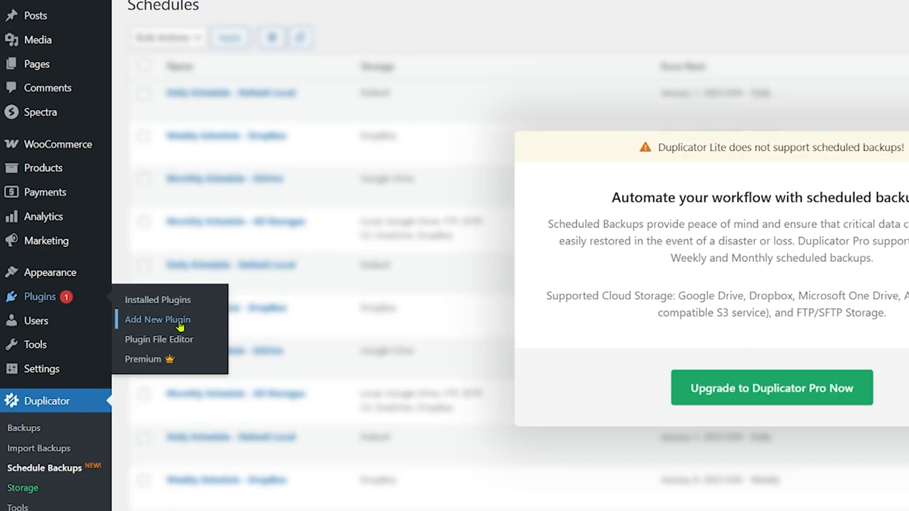
left_click(178, 321)
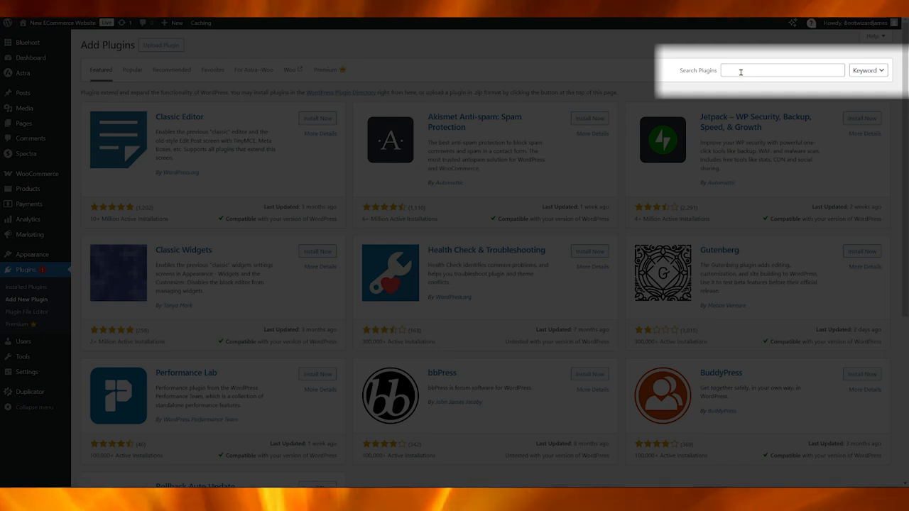
left_click(162, 45)
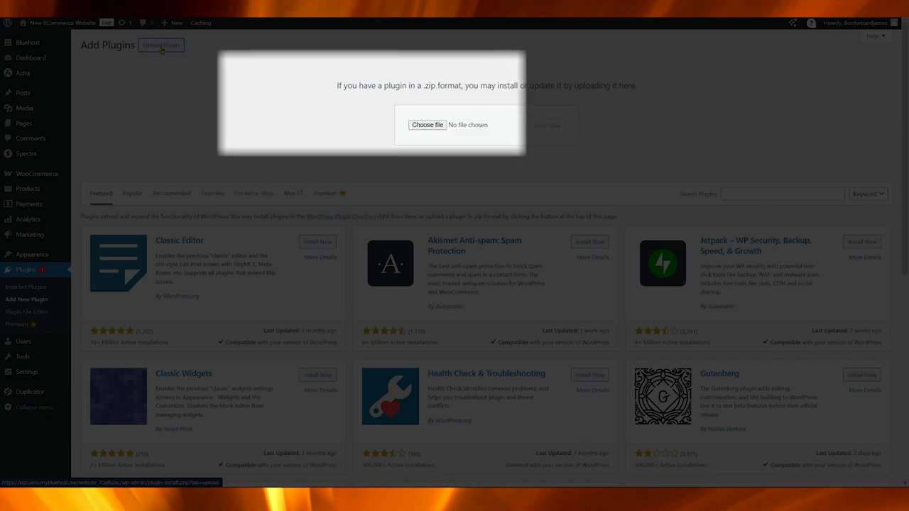
left_click_drag(0, 203, 446, 203)
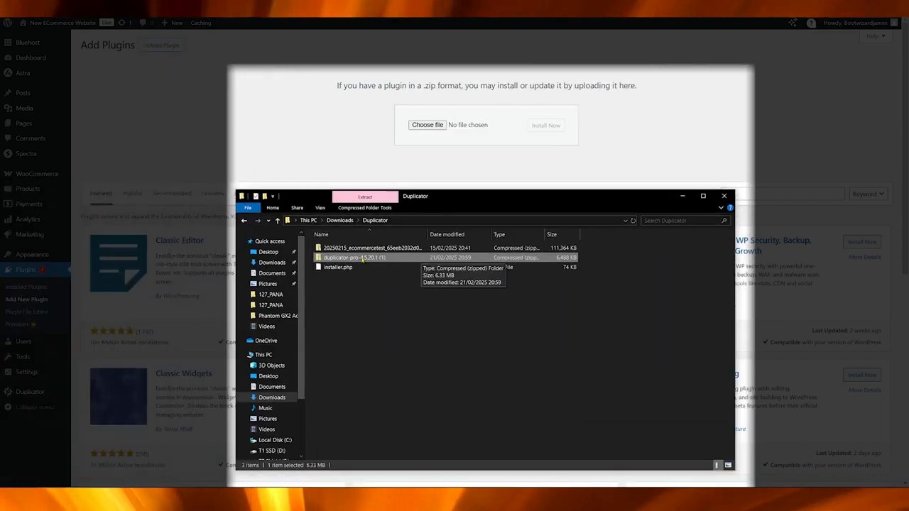
left_click_drag(363, 259, 463, 128)
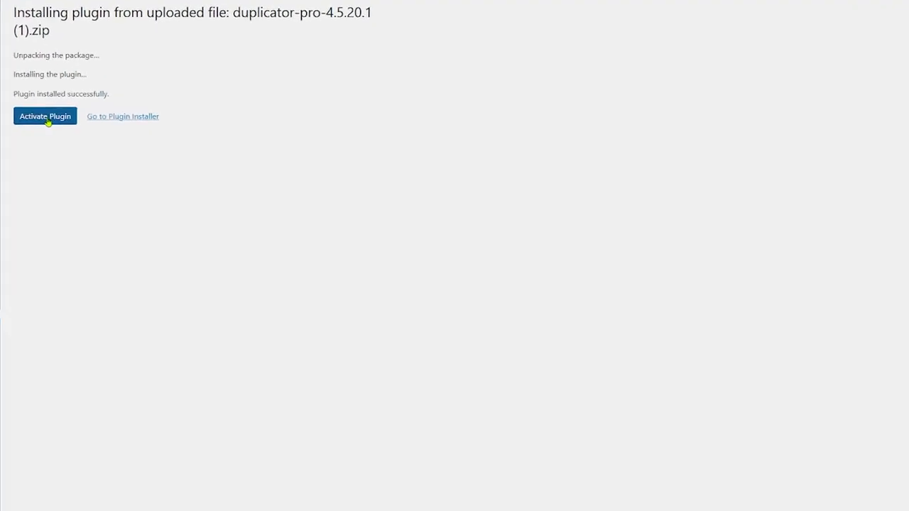
left_click(45, 118)
- Add a new Duplicator Pro backup schedule named Daily Backup that uses the Default backup template
mouse_move(54, 387)
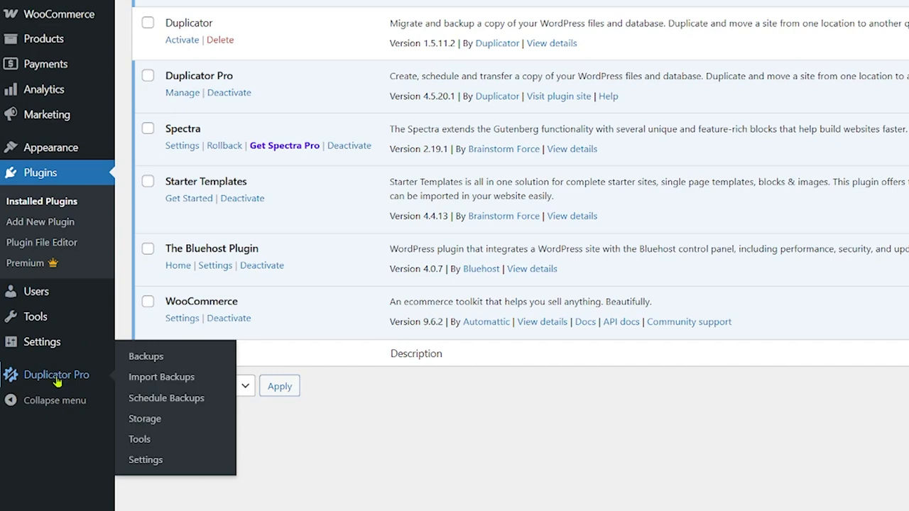
left_click(183, 398)
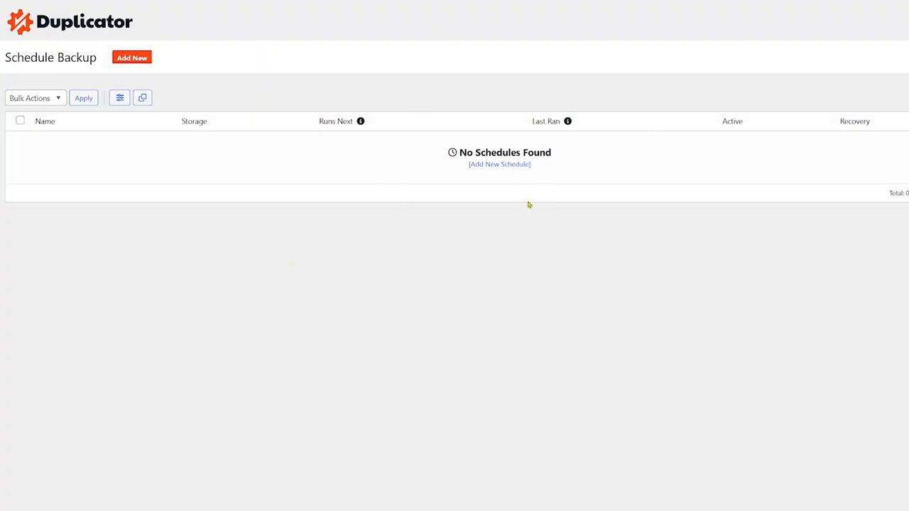
left_click(130, 58)
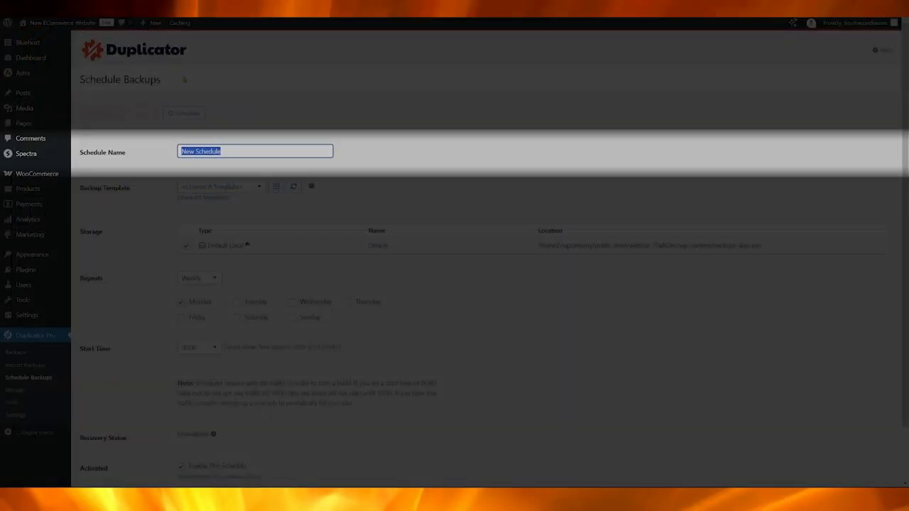
type("Daily Backup")
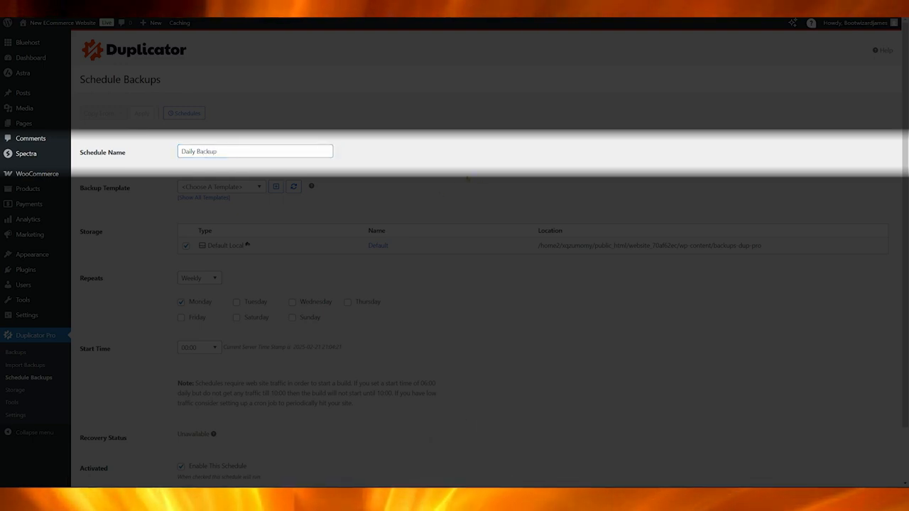
left_click(259, 188)
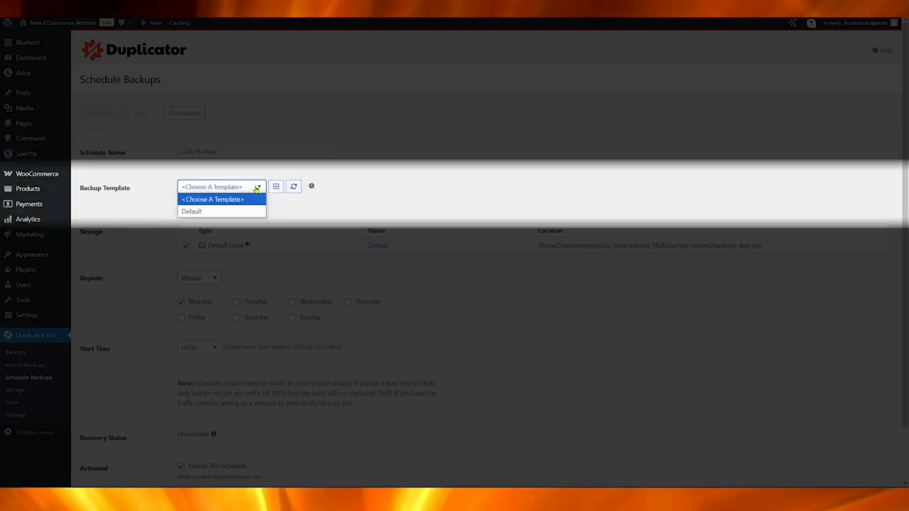
left_click(231, 211)
- Set the schedule to repeat daily with a 22:00 start time, and save it
scroll(459, 197, "down", 1)
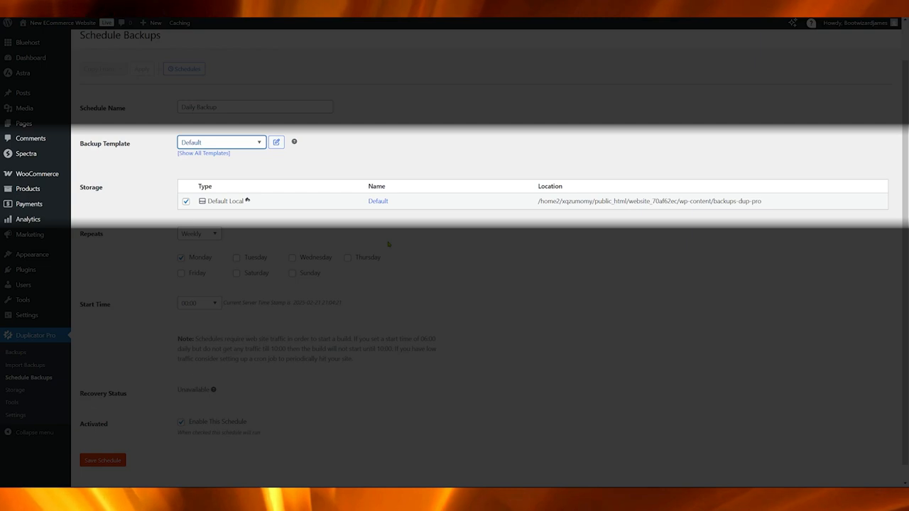
scroll(464, 231, "down", 1)
left_click(207, 223)
left_click(201, 244)
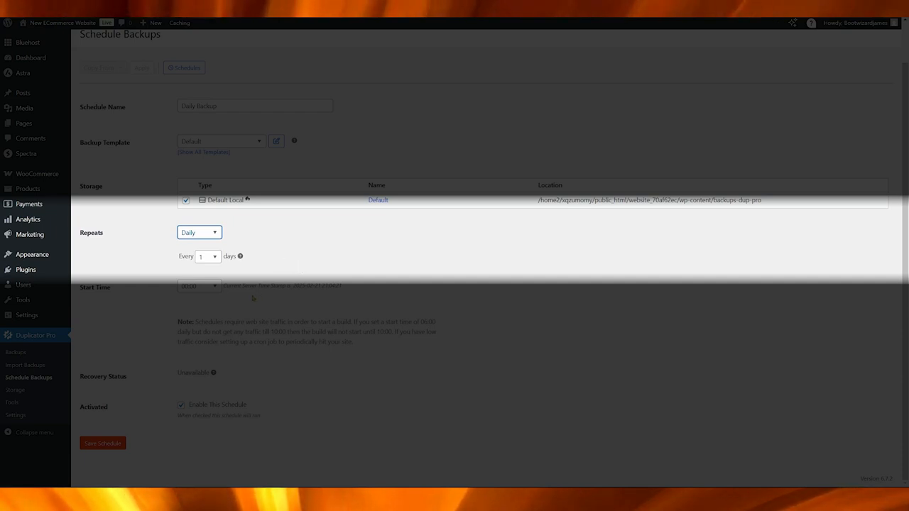
left_click(208, 287)
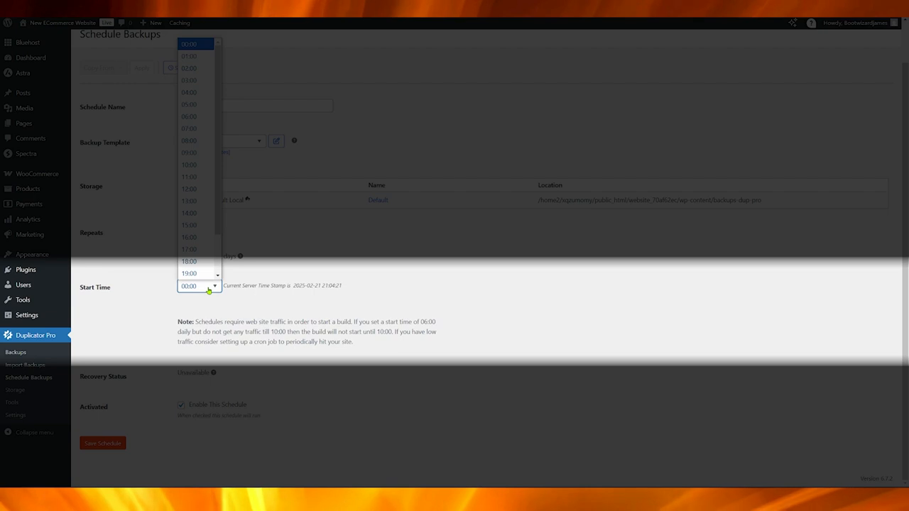
left_click(192, 152)
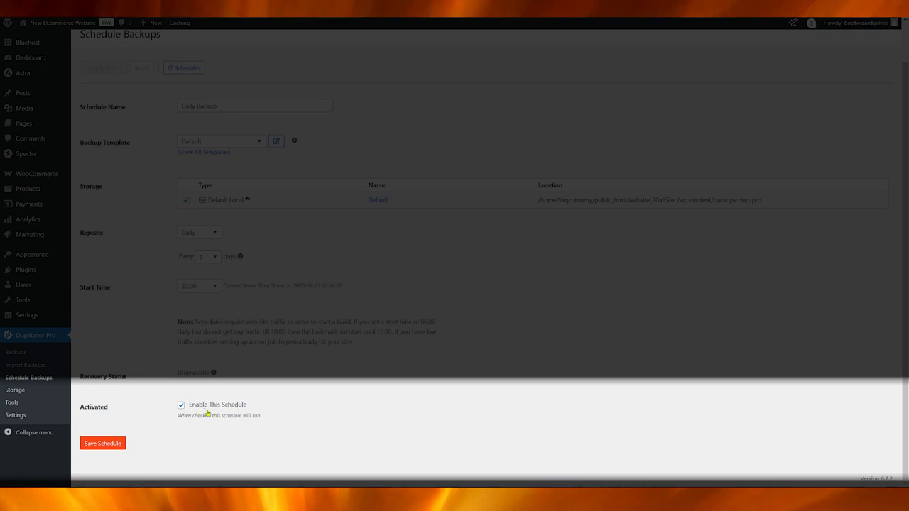
left_click(119, 446)
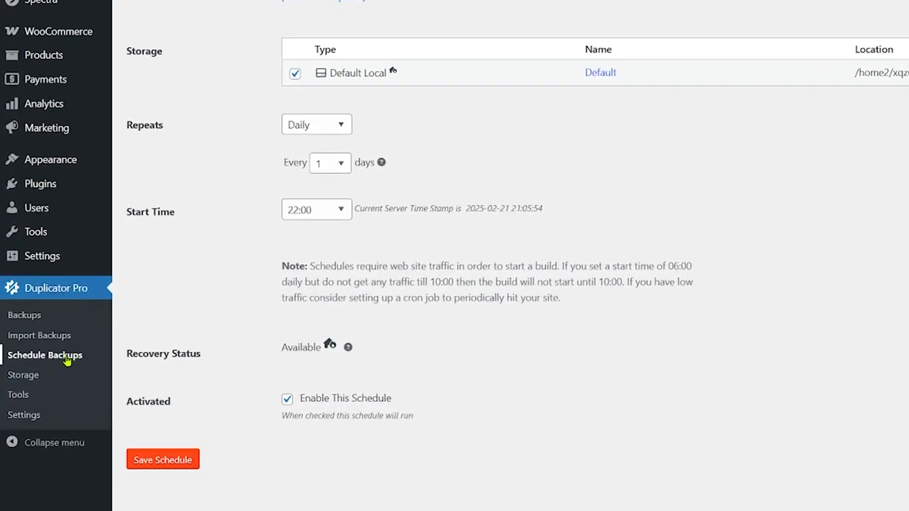
left_click(66, 361)
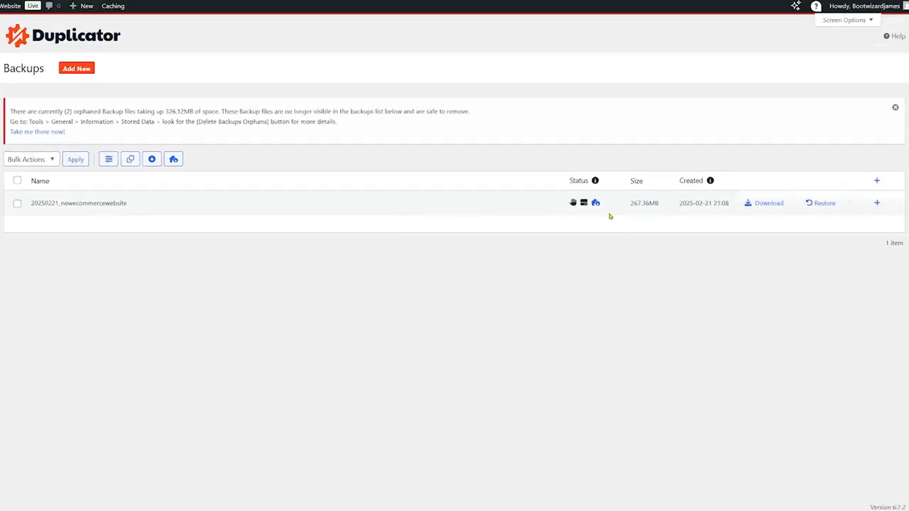
- Open the disaster recovery options for the 20250221_newecommercewebsite backup
mouse_move(596, 207)
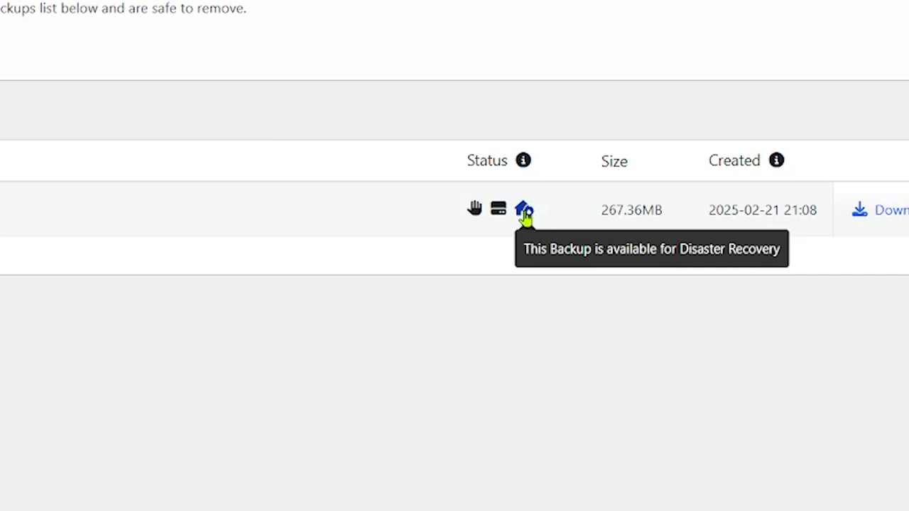
left_click(525, 210)
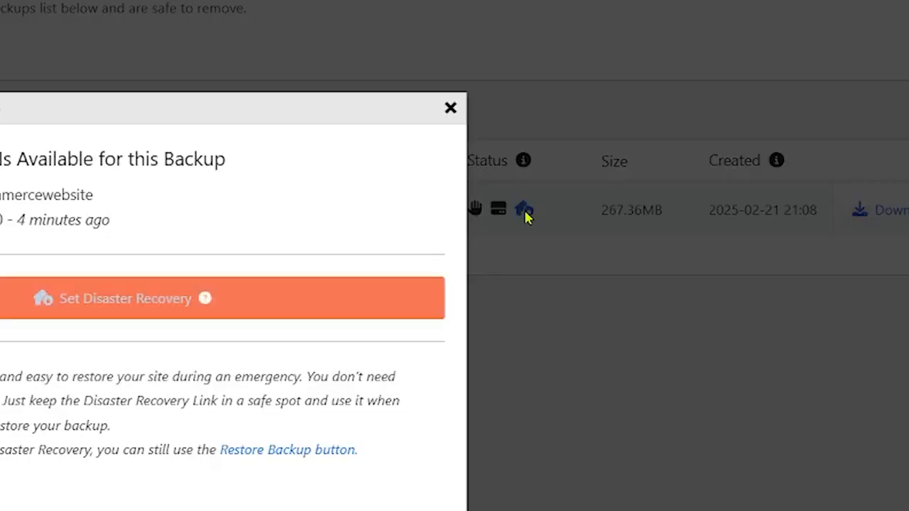